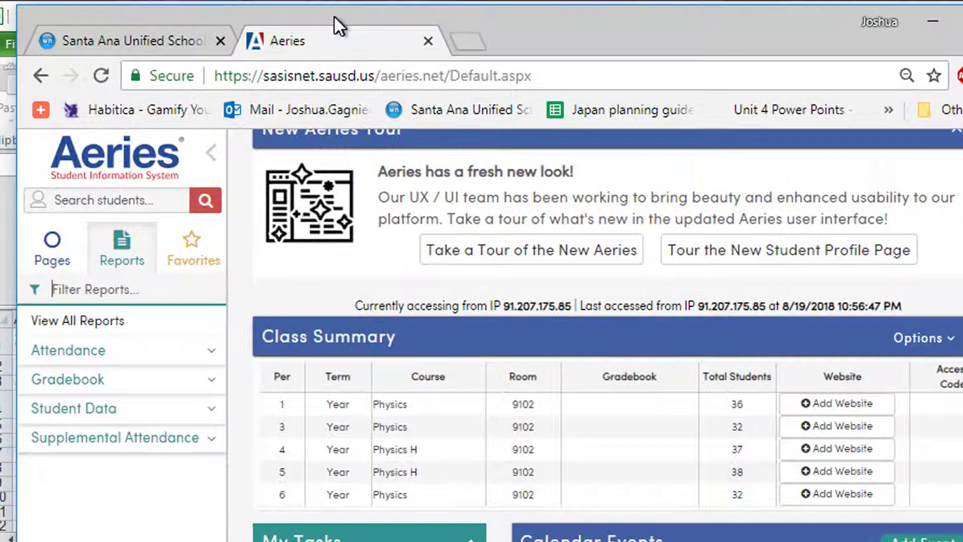
- Open the Attendance History report from the custom reports in the full reports list
left_click(151, 327)
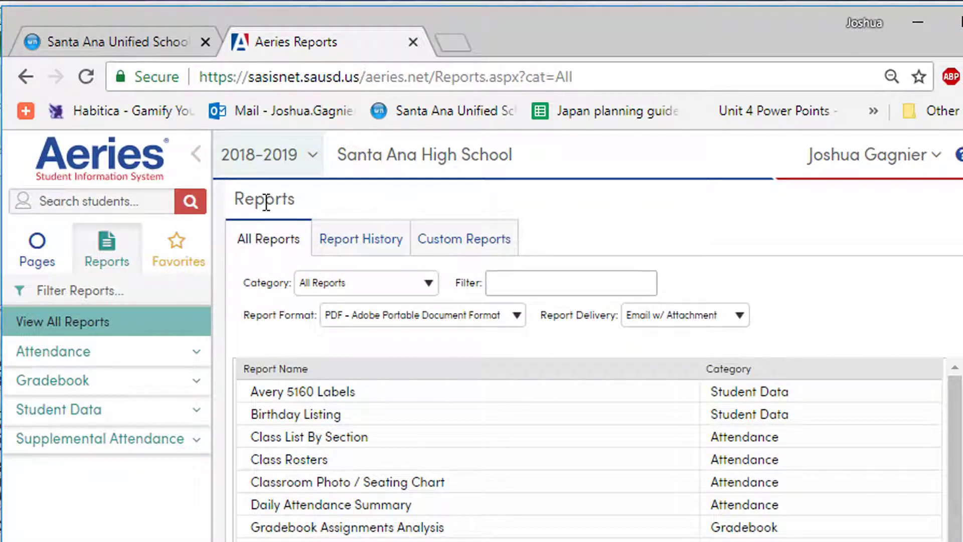
left_click(467, 248)
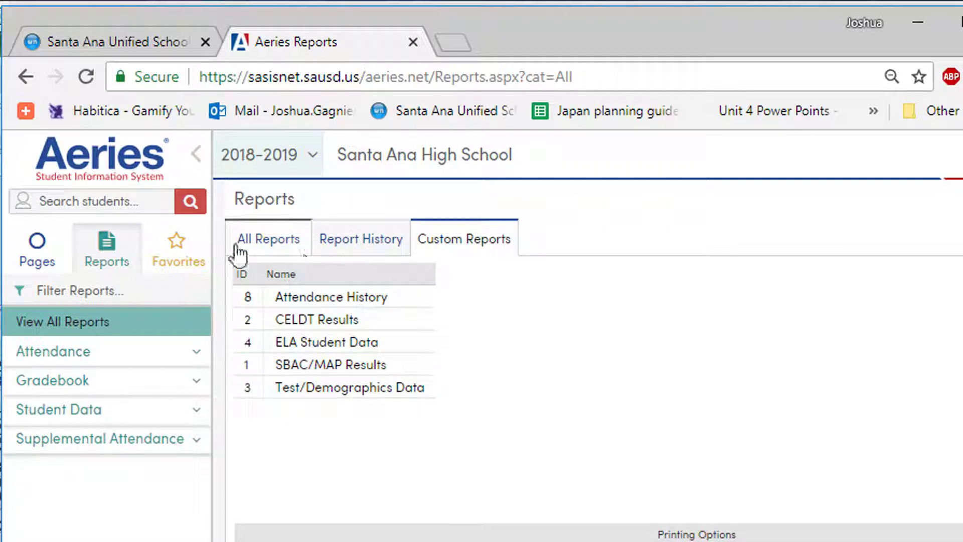
left_click(366, 301)
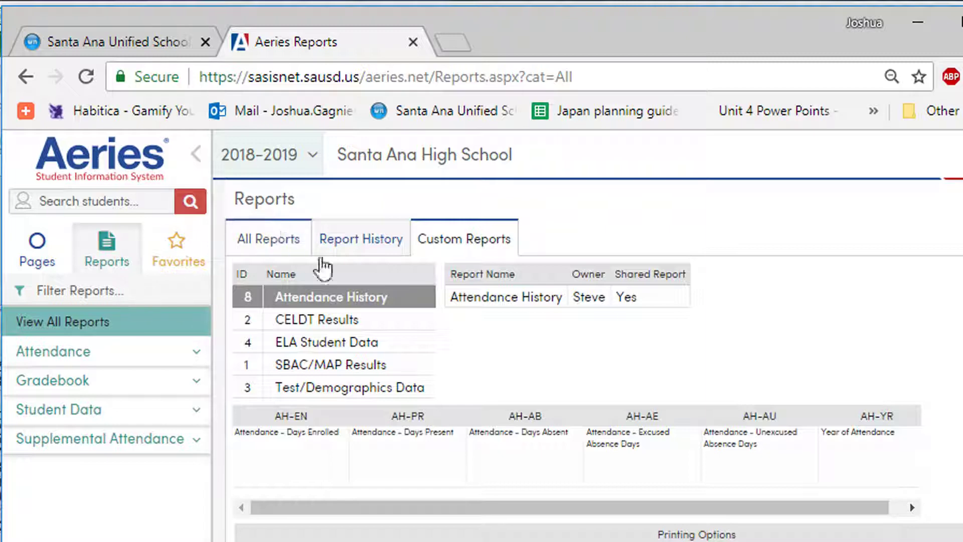
left_click(130, 328)
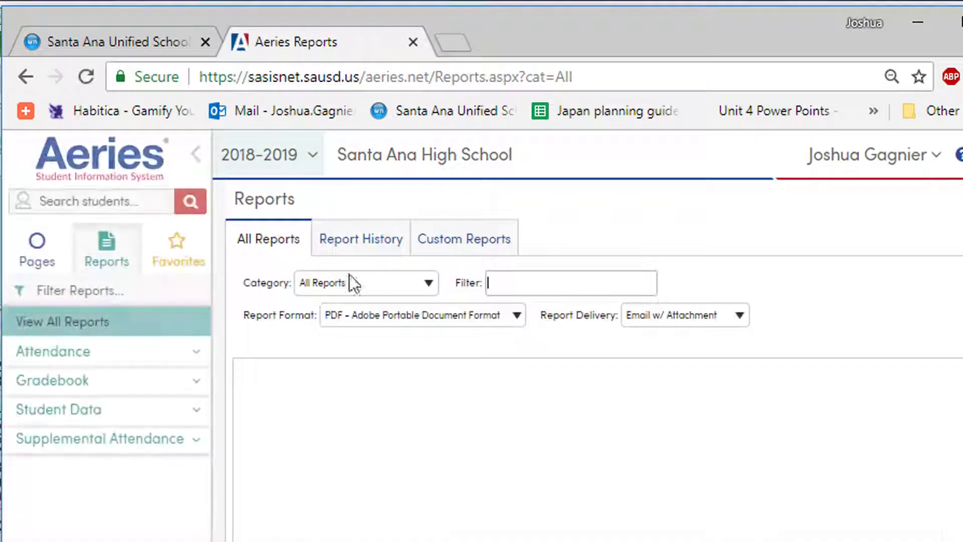
left_click(474, 243)
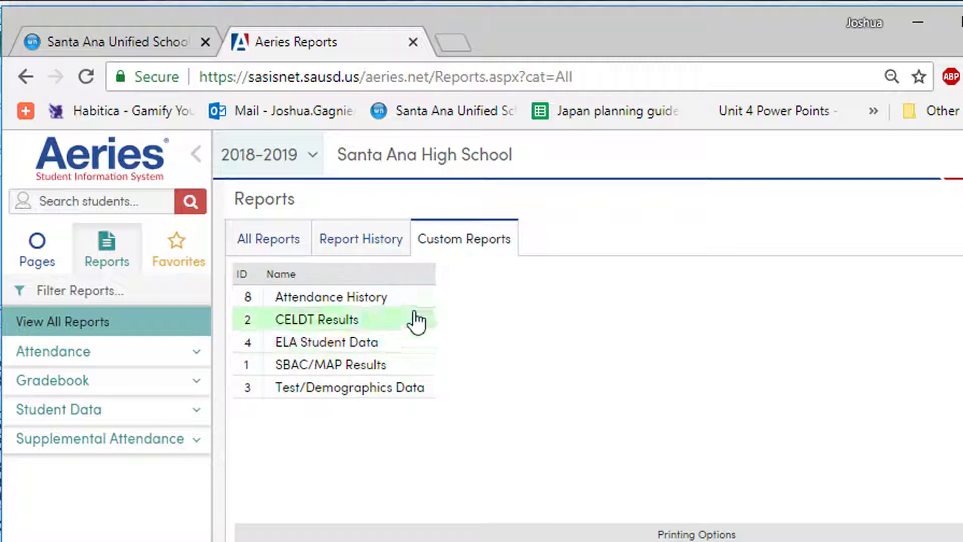
left_click(404, 301)
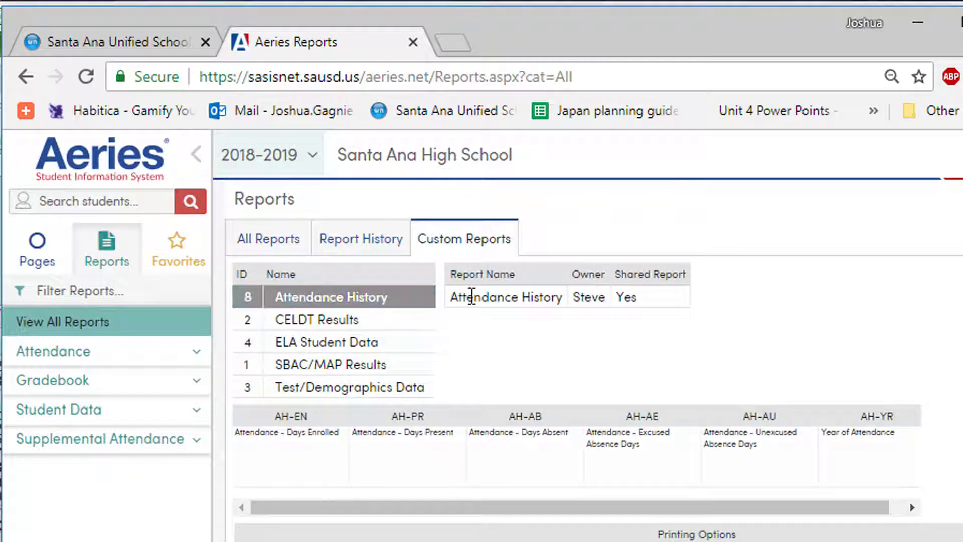
- Select all five Physics and Physics H sections, Pd 1 through Pd 6, as the sections to print
scroll(608, 301, "down", 6)
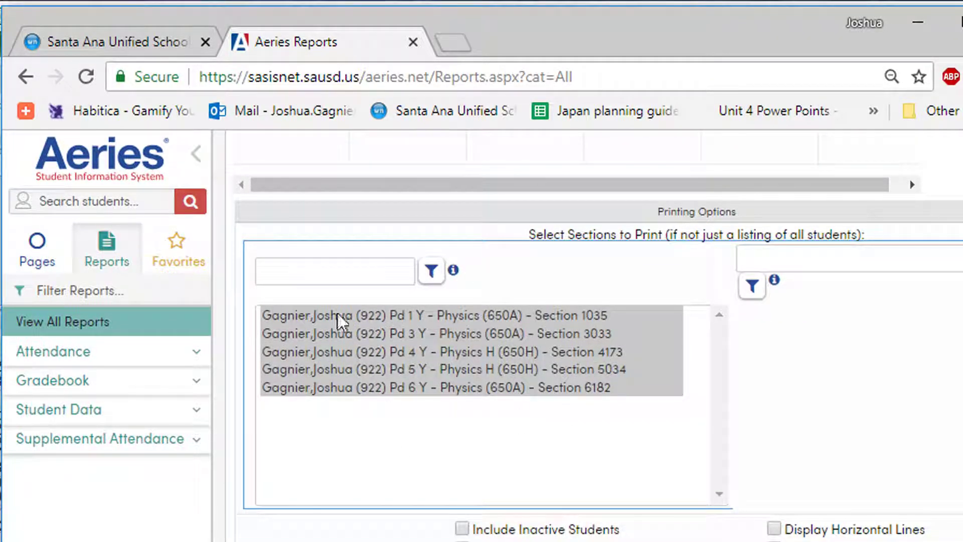
left_click(444, 320)
left_click(448, 393, "shift")
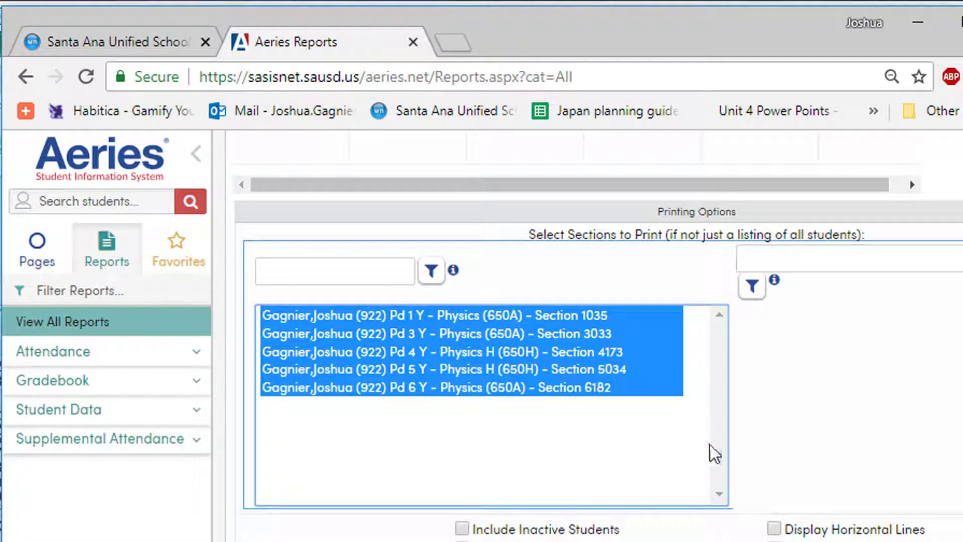
- Enable the Excel Format printing option for the Attendance History report
scroll(602, 416, "down", 2)
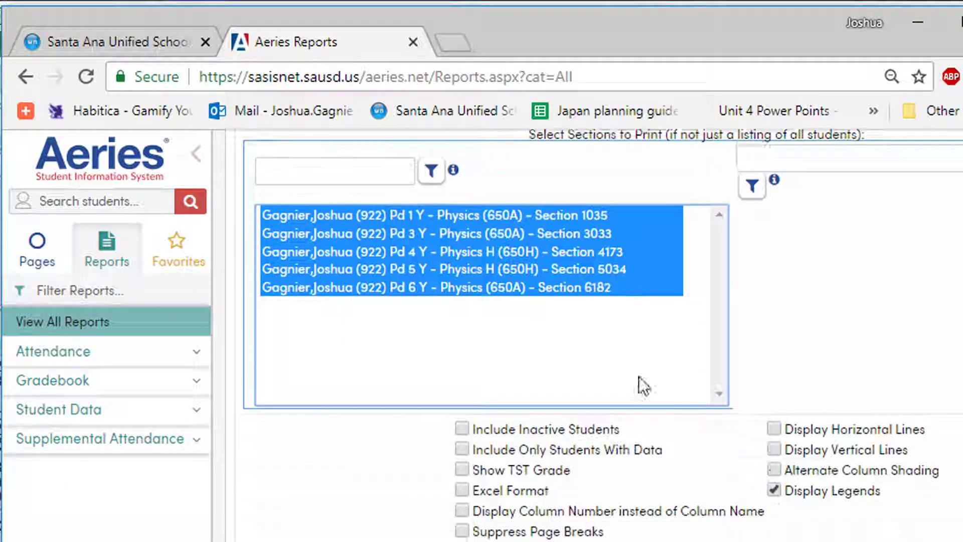
scroll(803, 316, "up", 6)
scroll(703, 281, "down", 2)
scroll(651, 255, "down", 5)
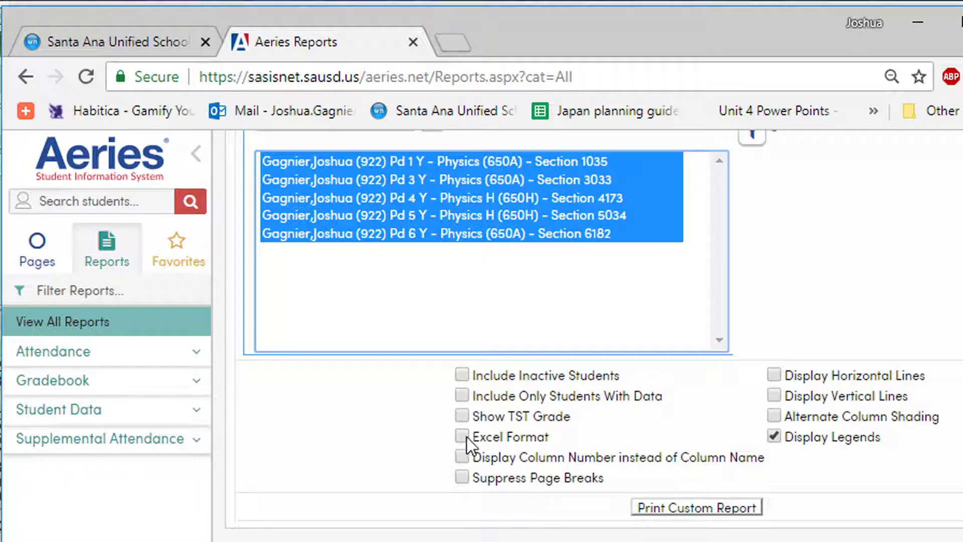
left_click(462, 435)
- Print the Attendance History custom report, download the finished file and close the report viewer
scroll(384, 439, "up", 9)
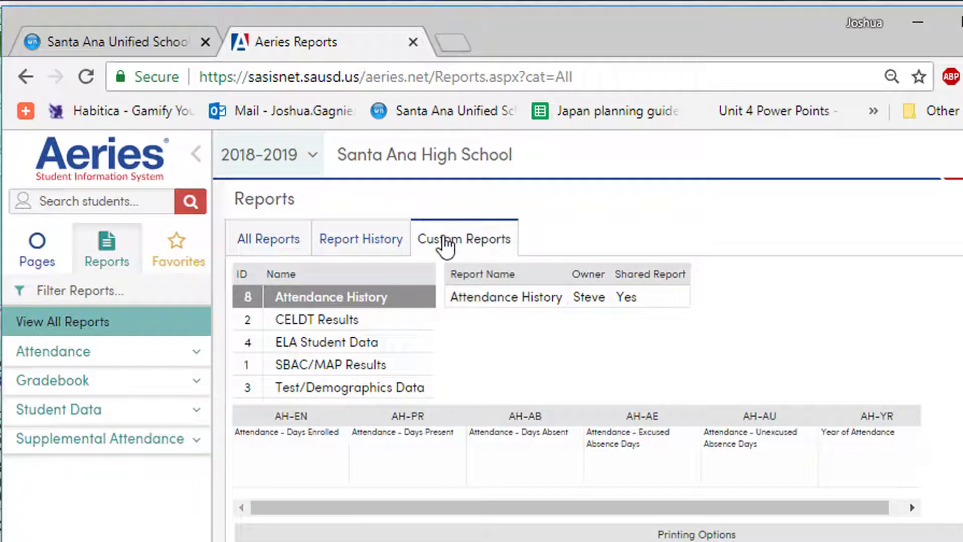
left_click(331, 301)
scroll(330, 303, "down", 10)
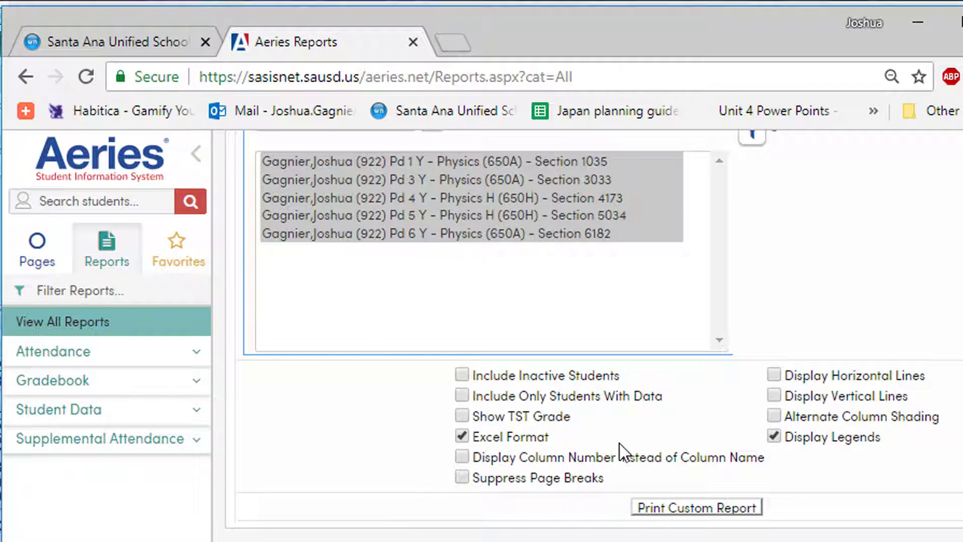
left_click(670, 509)
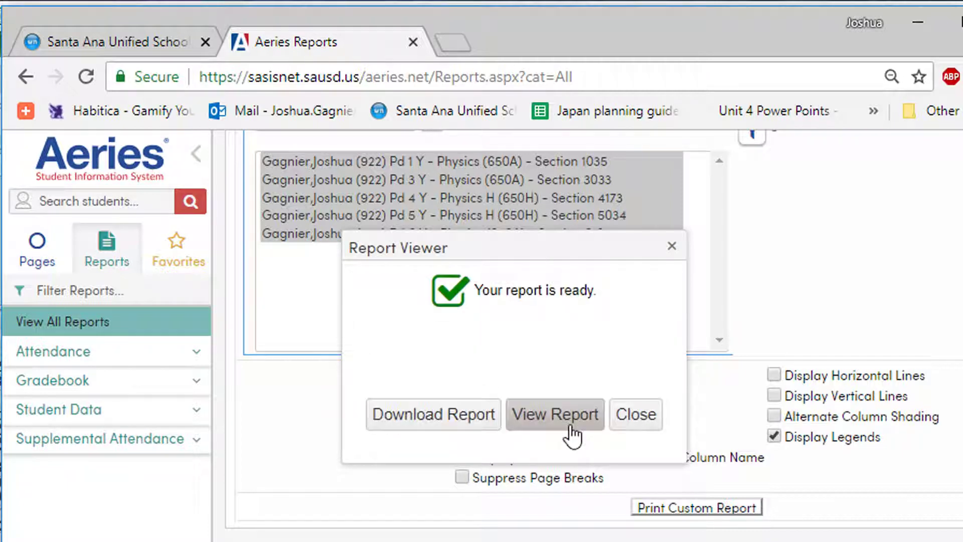
left_click(468, 417)
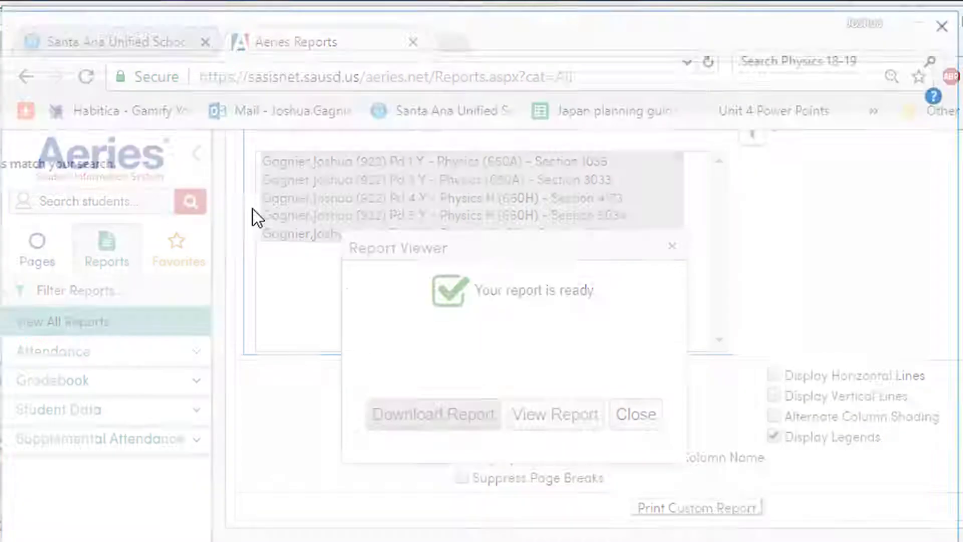
left_click(956, 10)
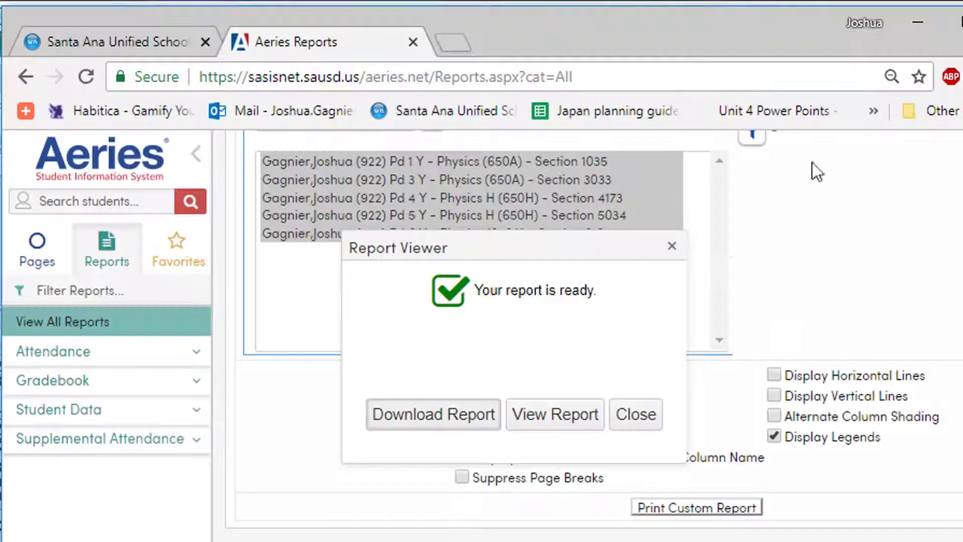
left_click(646, 420)
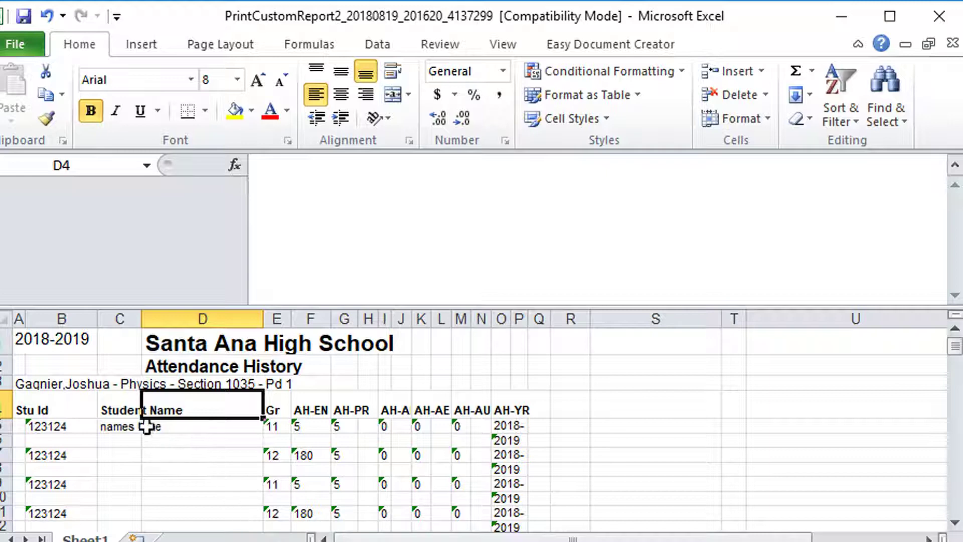
- Switch to the exported report in Excel and examine the student ID and name layout at the start of the Pd 1 section
left_click(131, 425)
left_click(57, 428)
left_click(120, 431)
left_click(75, 434)
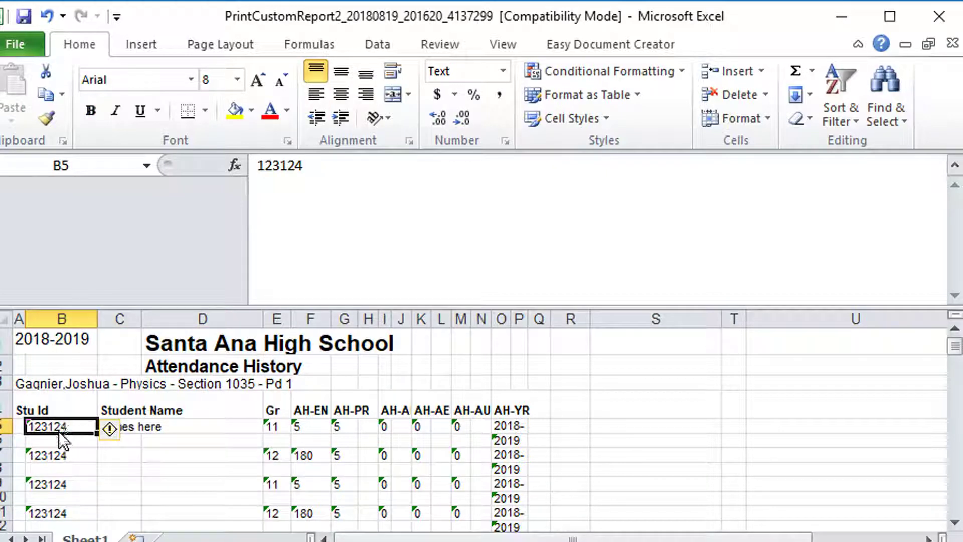
left_click(183, 454)
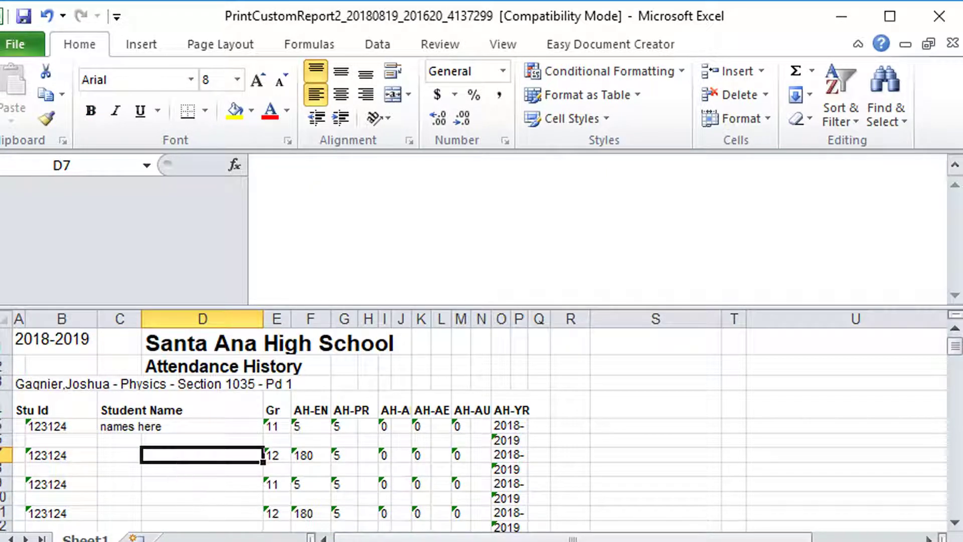
left_click(60, 437)
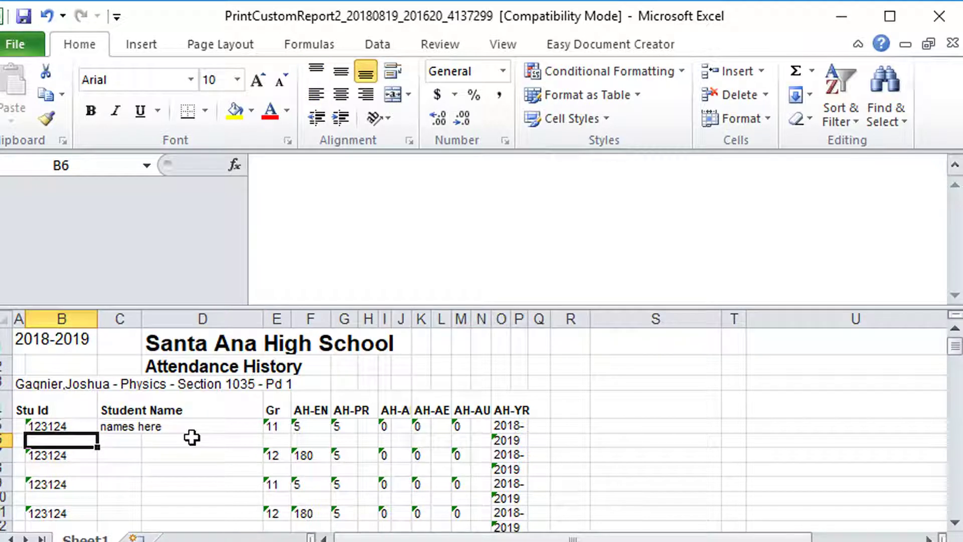
left_click(201, 389)
scroll(172, 402, "down", 1)
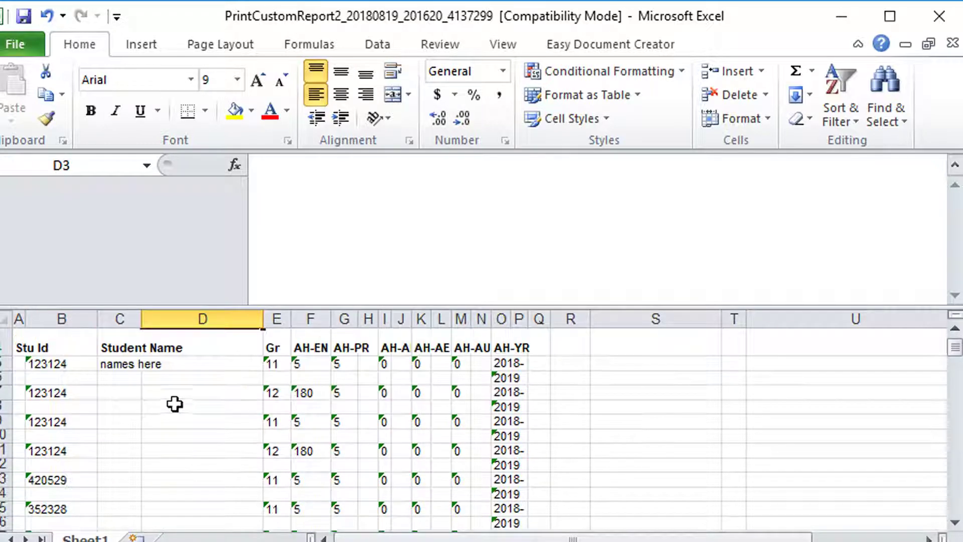
scroll(173, 378, "up", 1)
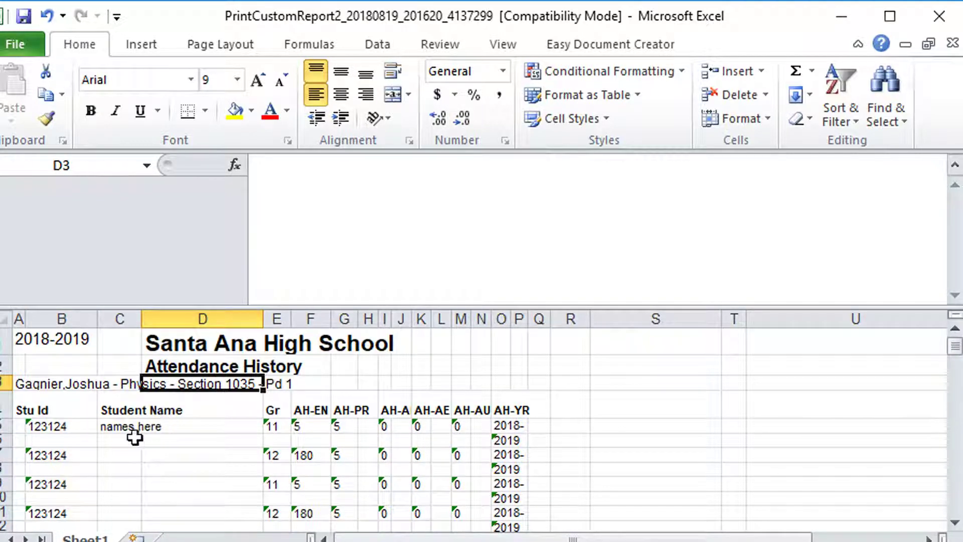
left_click(93, 428)
left_click(21, 440)
left_click(46, 440)
left_click(49, 426)
scroll(50, 427, "down", 1)
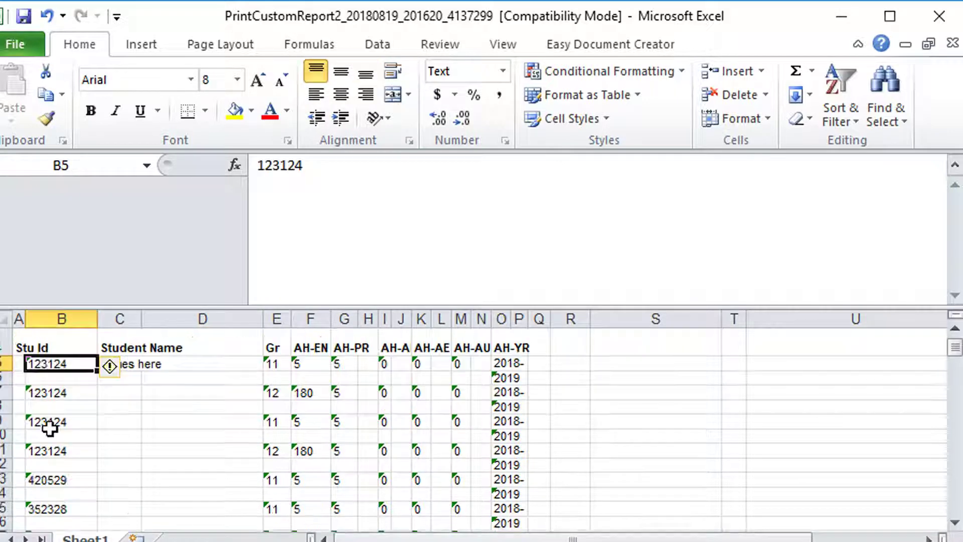
- Look through the student rows, attendance legends and repeated page headers to see how the exported report is arranged
scroll(49, 427, "down", 7)
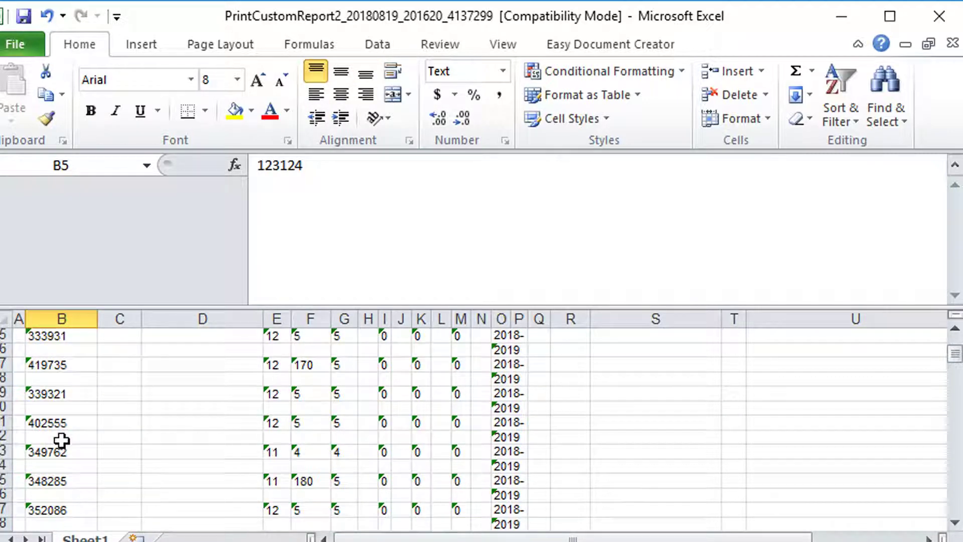
scroll(61, 440, "down", 6)
scroll(56, 458, "down", 1)
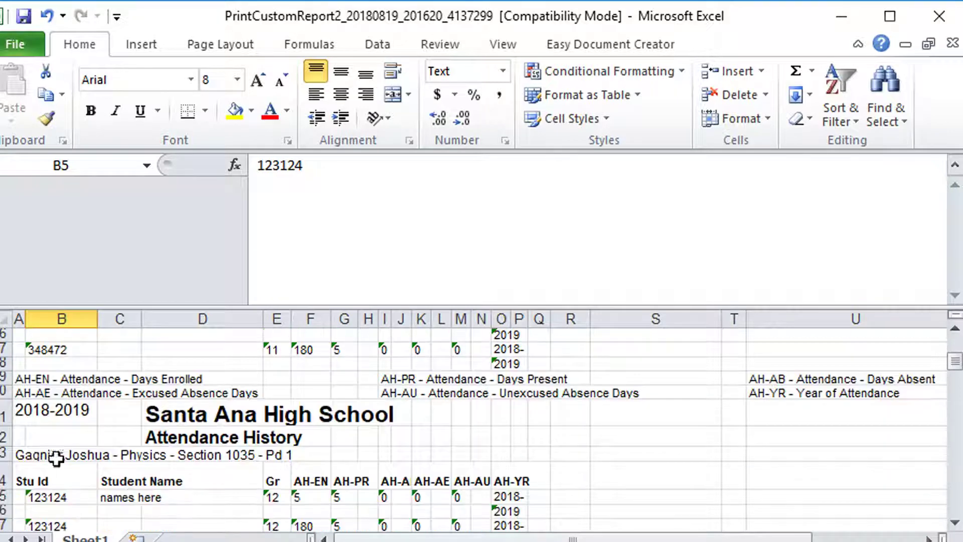
scroll(155, 428, "up", 6)
scroll(140, 404, "down", 7)
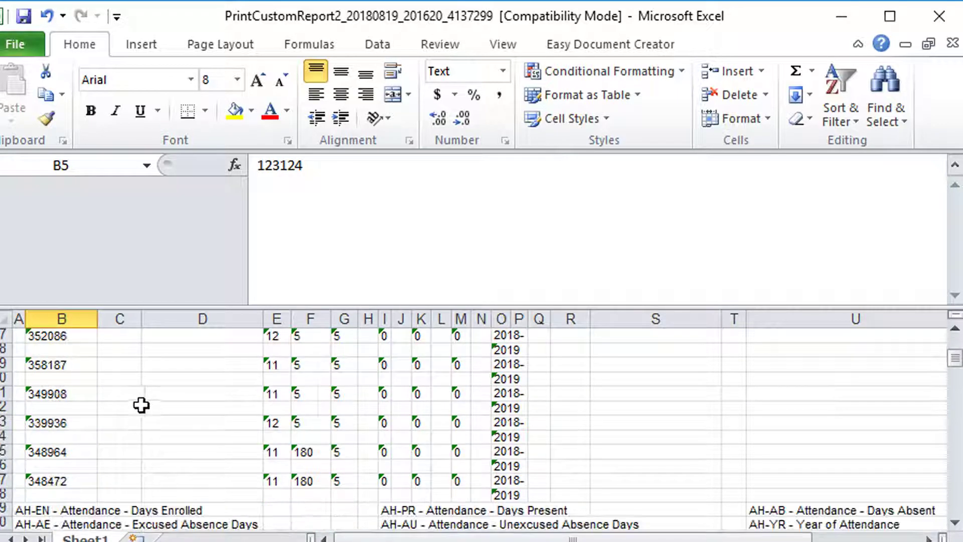
left_click(156, 413)
scroll(176, 415, "down", 4)
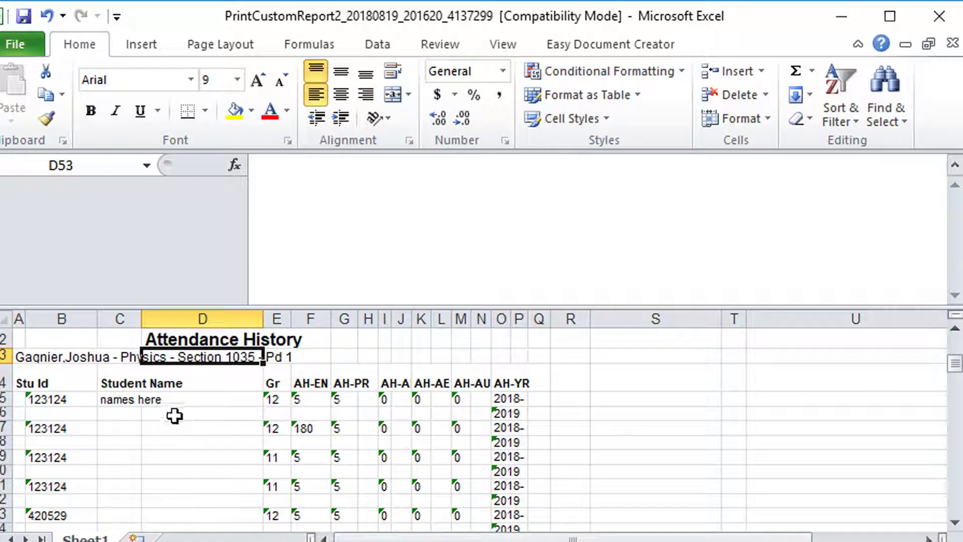
scroll(76, 380, "down", 10)
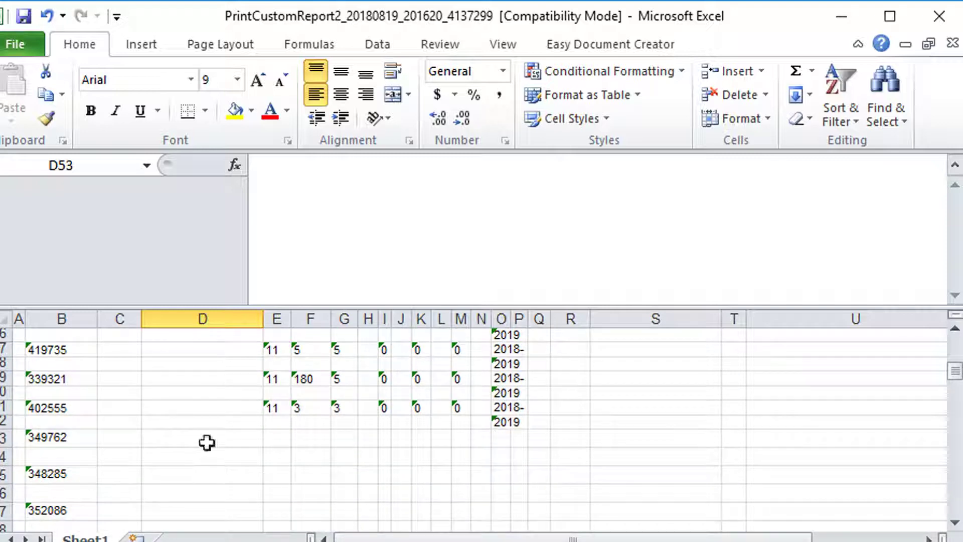
scroll(140, 445, "up", 5)
scroll(146, 443, "down", 7)
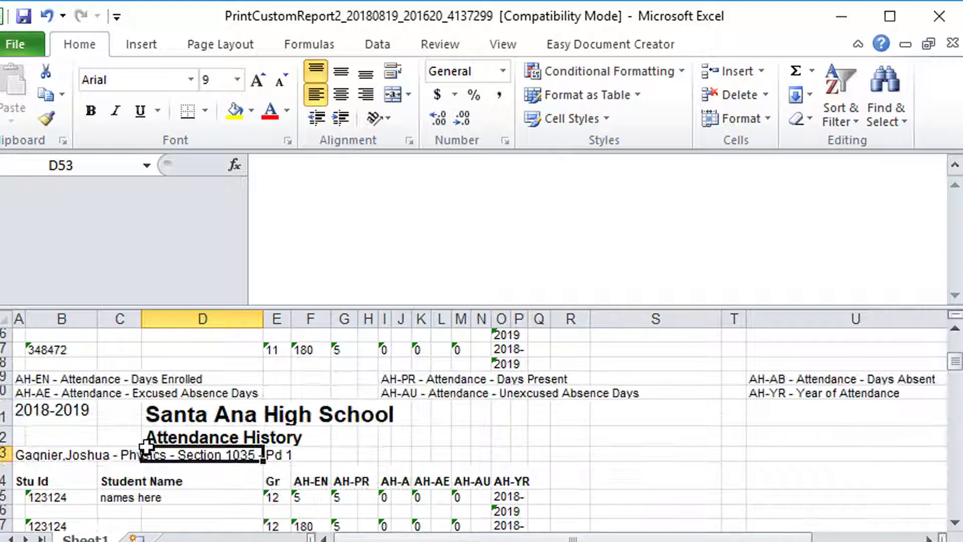
scroll(147, 446, "up", 5)
scroll(149, 436, "up", 5)
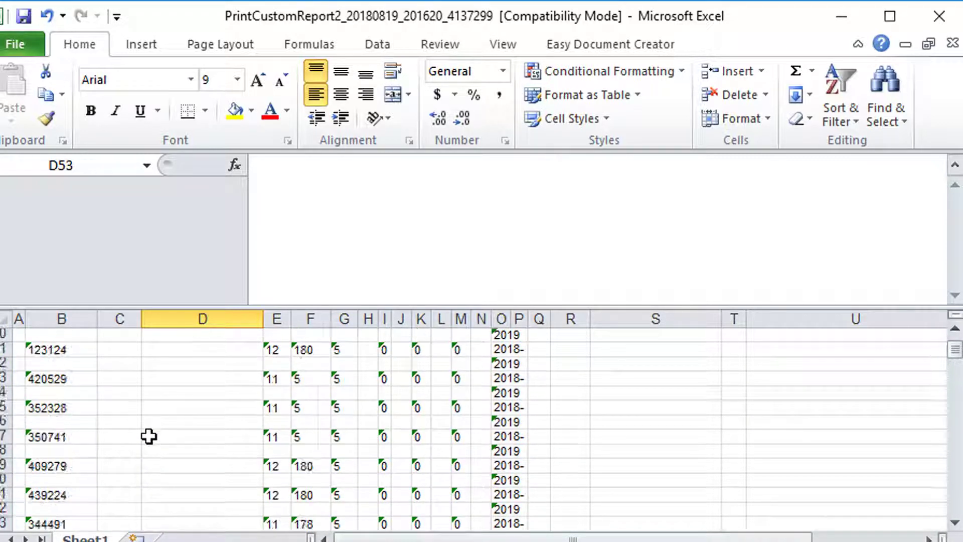
scroll(158, 499, "down", 5)
scroll(211, 393, "up", 5)
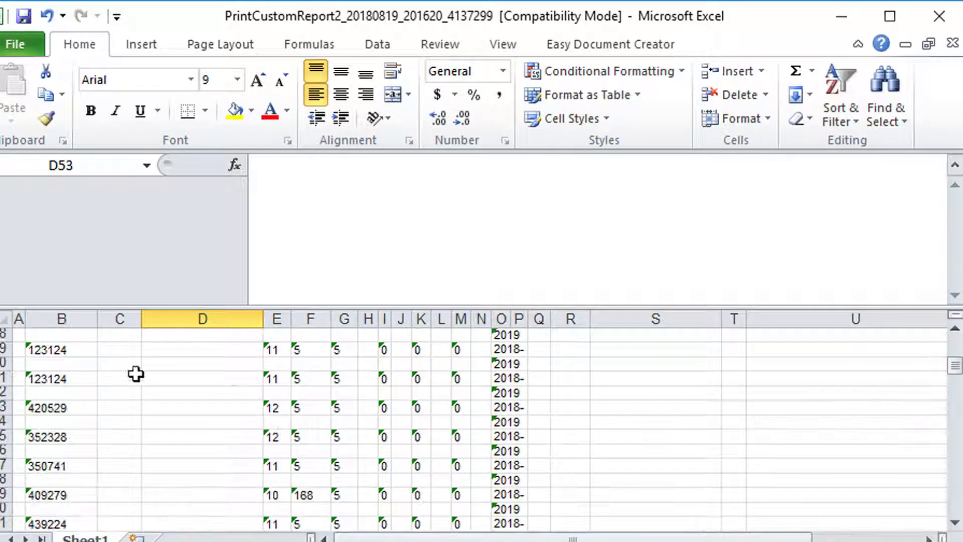
scroll(243, 498, "down", 5)
scroll(222, 462, "up", 5)
scroll(196, 471, "down", 7)
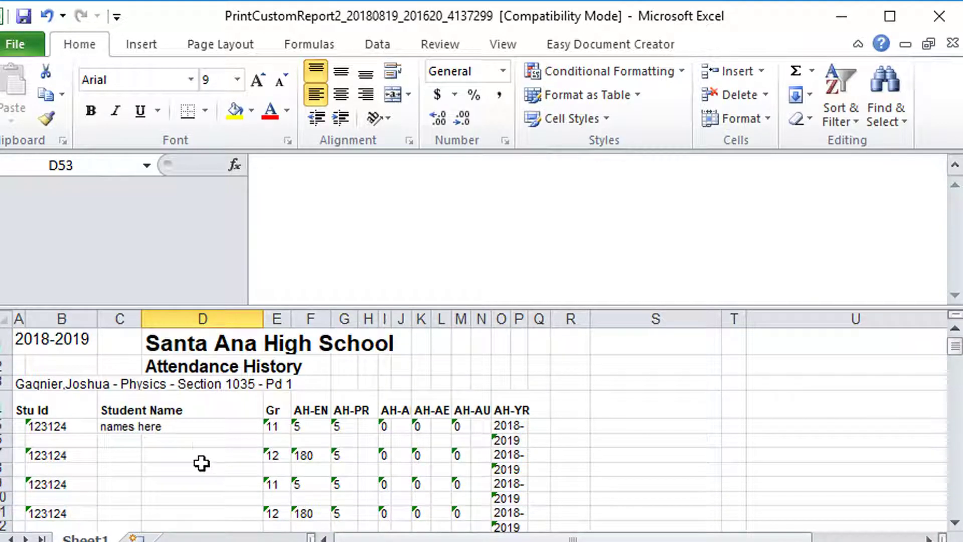
scroll(141, 492, "down", 1)
scroll(127, 434, "up", 1)
- Shrink the formula bar to a single line and select the first student's ID cell, B5
left_click_drag(386, 303, 436, 150)
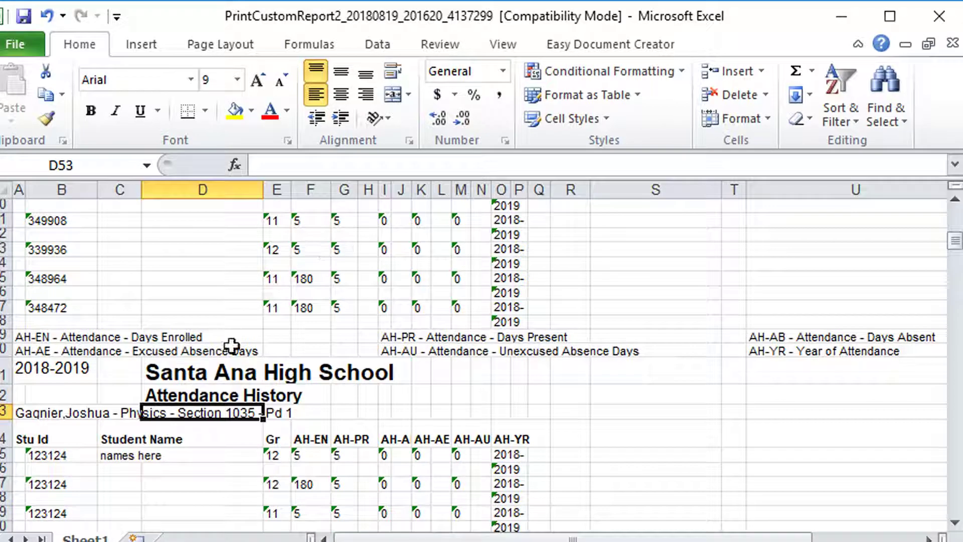
scroll(241, 338, "up", 12)
scroll(245, 338, "up", 2)
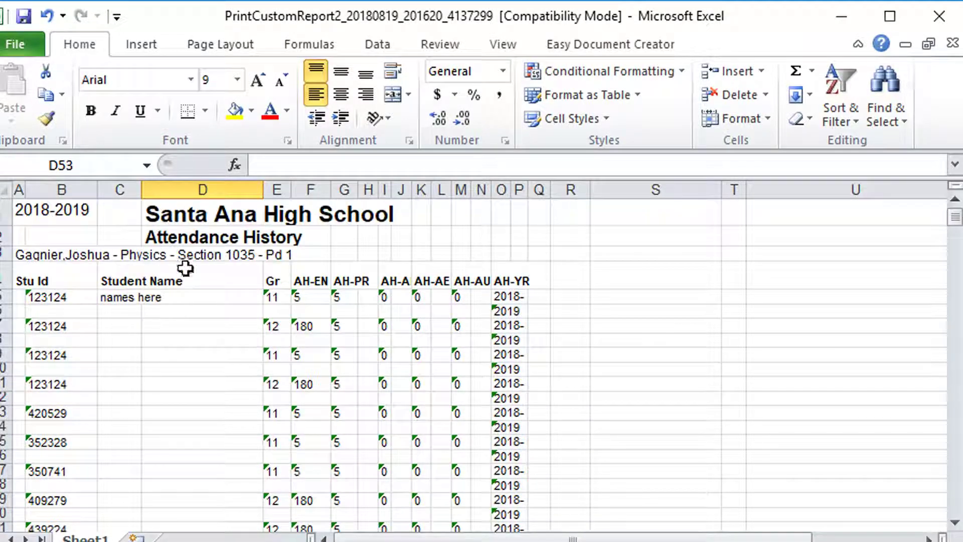
left_click(66, 293)
left_click(155, 296)
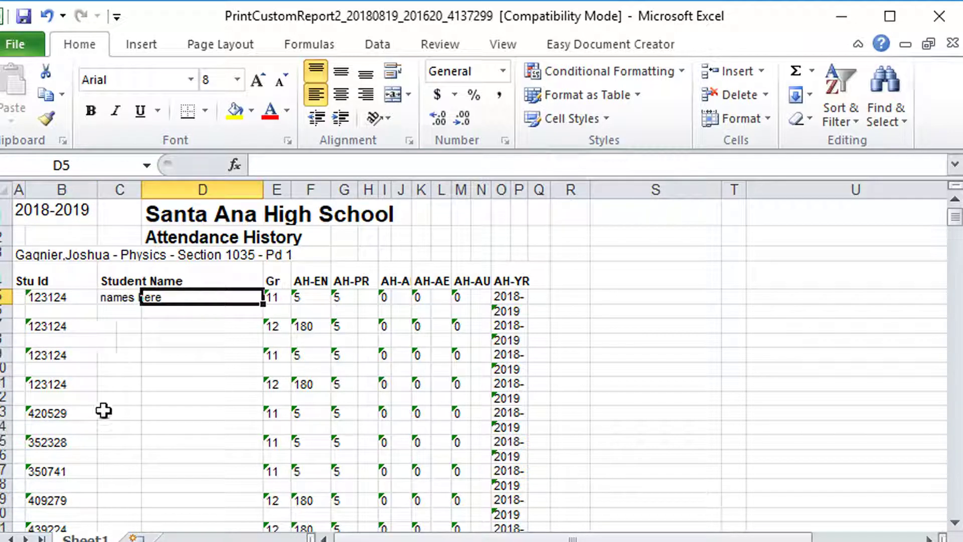
left_click(45, 295)
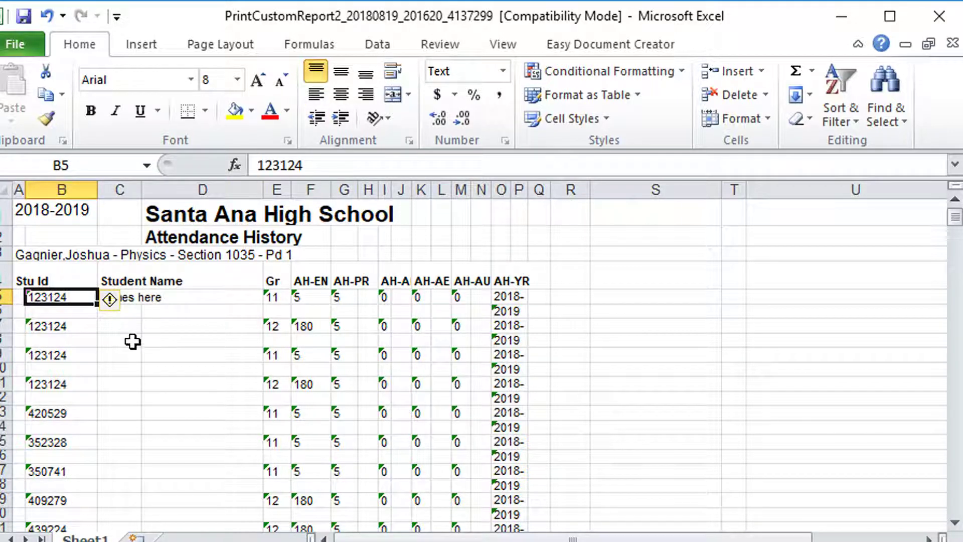
- Copy the student IDs of the report's first Pd 1 page, from B5 down to B47
scroll(81, 284, "down", 8)
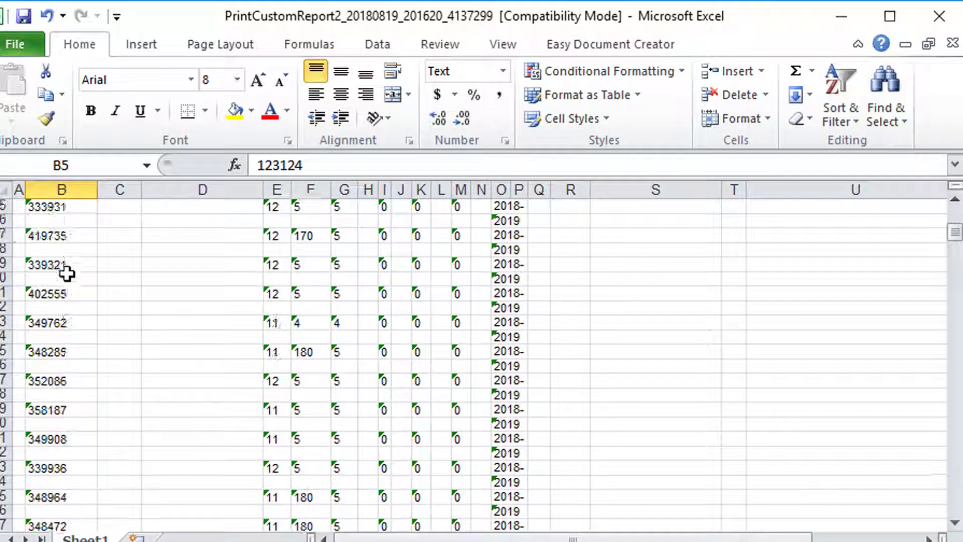
scroll(66, 274, "down", 1)
left_click(68, 485, "shift")
key("ctrl+c")
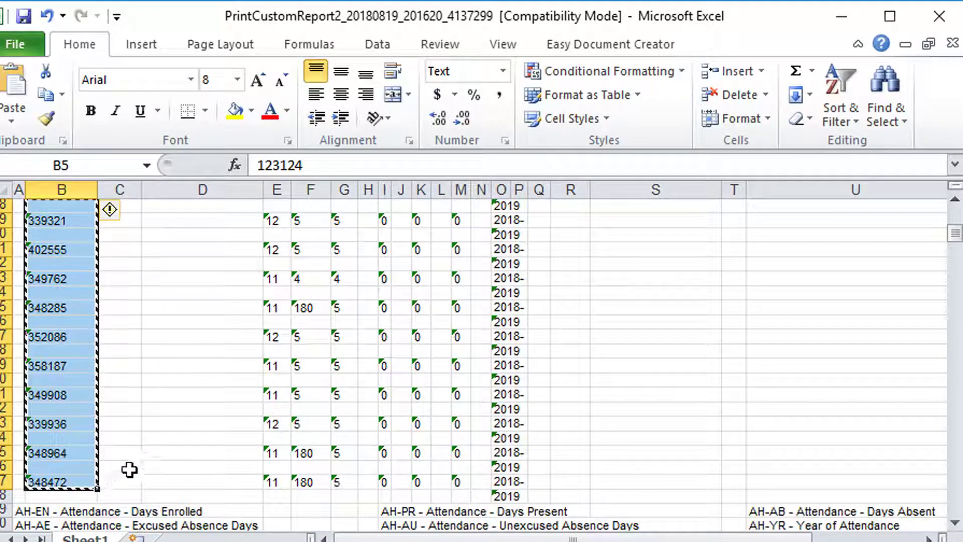
scroll(145, 462, "up", 9)
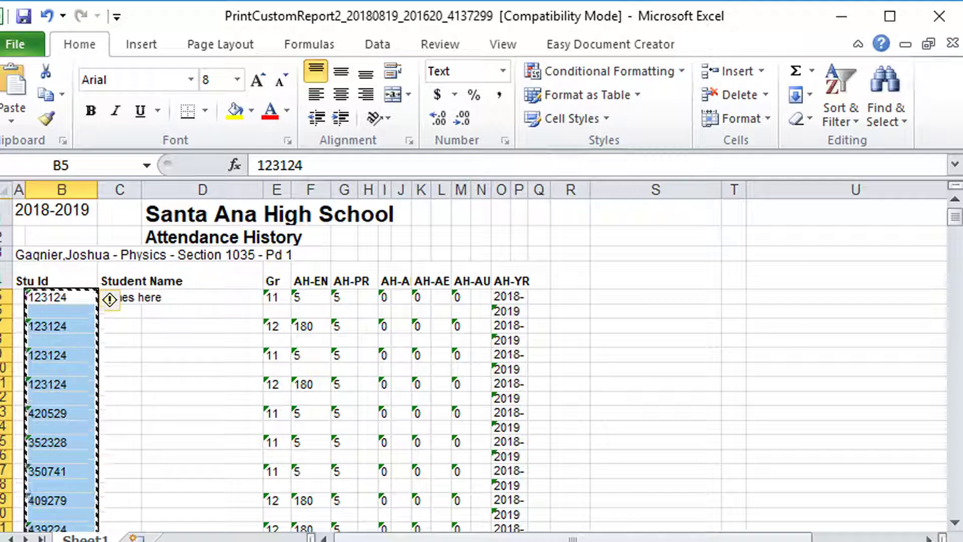
- Create a new blank workbook and paste the copied student IDs starting at cell A1
left_click(16, 48)
left_click(83, 283)
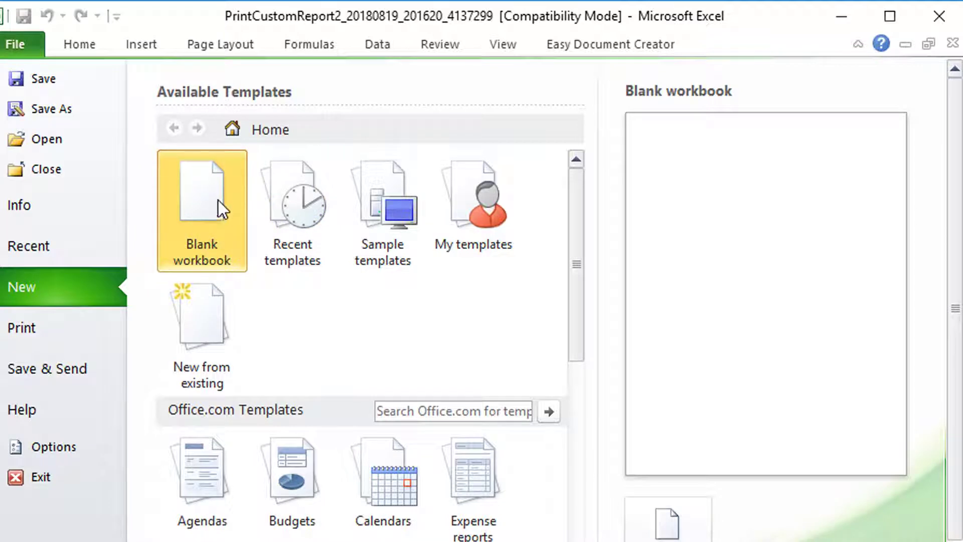
double_click(221, 183)
left_click(26, 46)
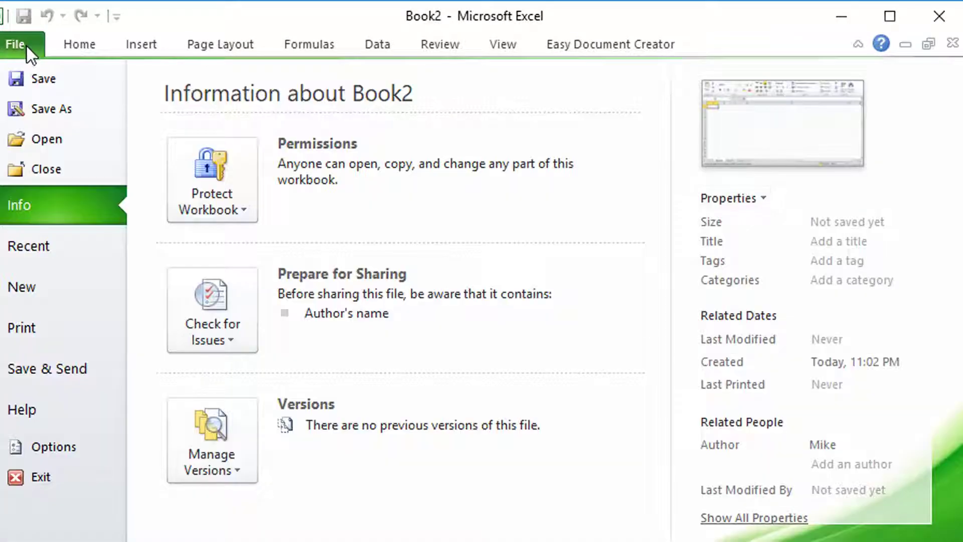
left_click(27, 45)
left_click(26, 45)
left_click(29, 48)
left_click(31, 50)
left_click(55, 285)
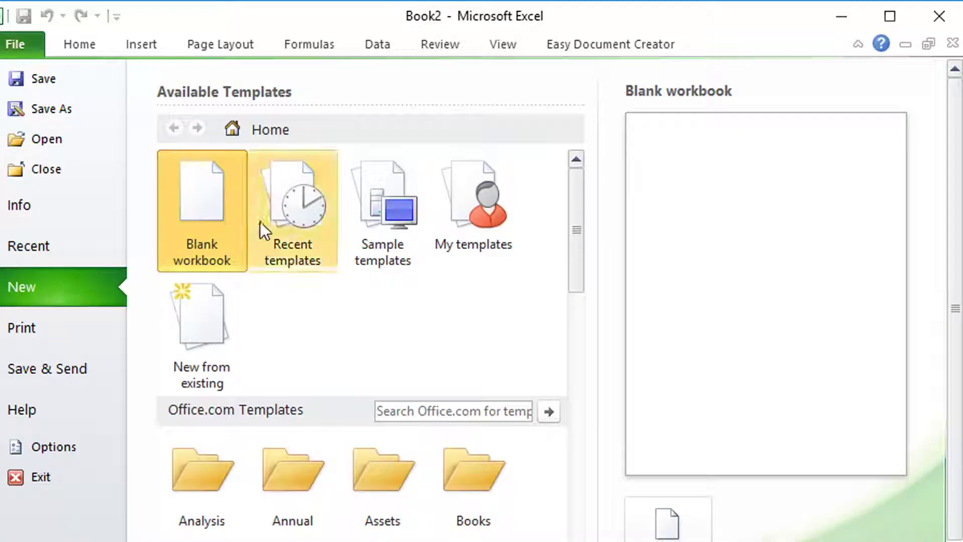
double_click(227, 201)
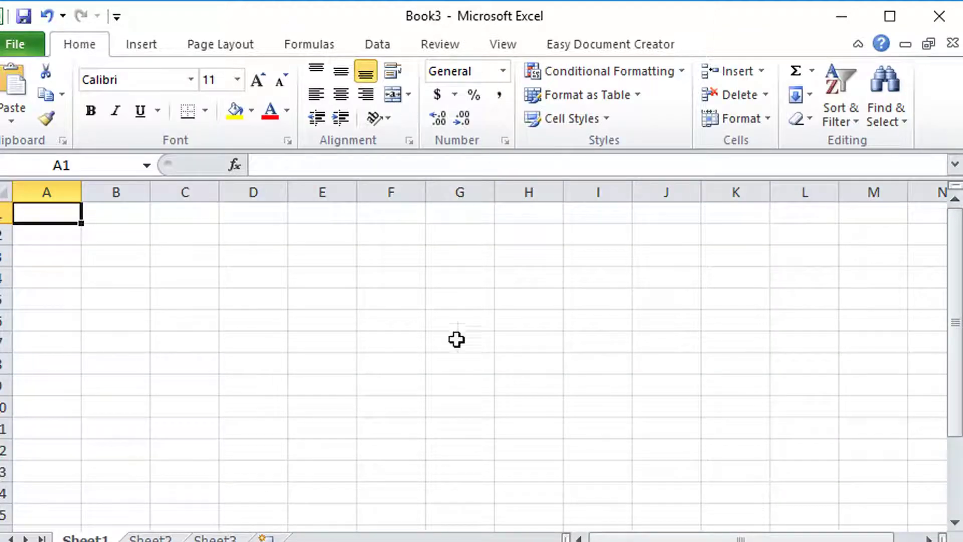
key("ctrl+v")
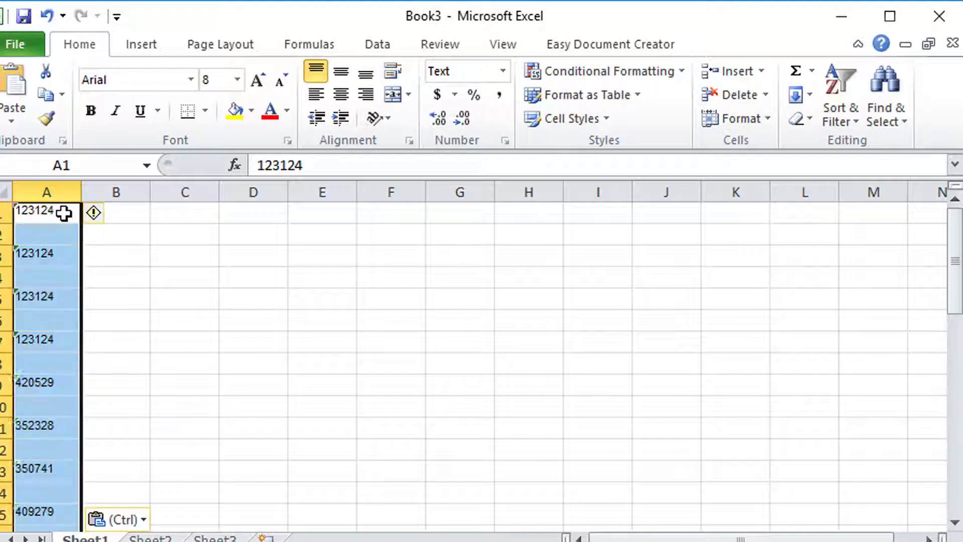
- Save the new workbook as "Period 1 Lanschool" in the Physics 18-19 folder on the Desktop
left_click(20, 38)
left_click(75, 111)
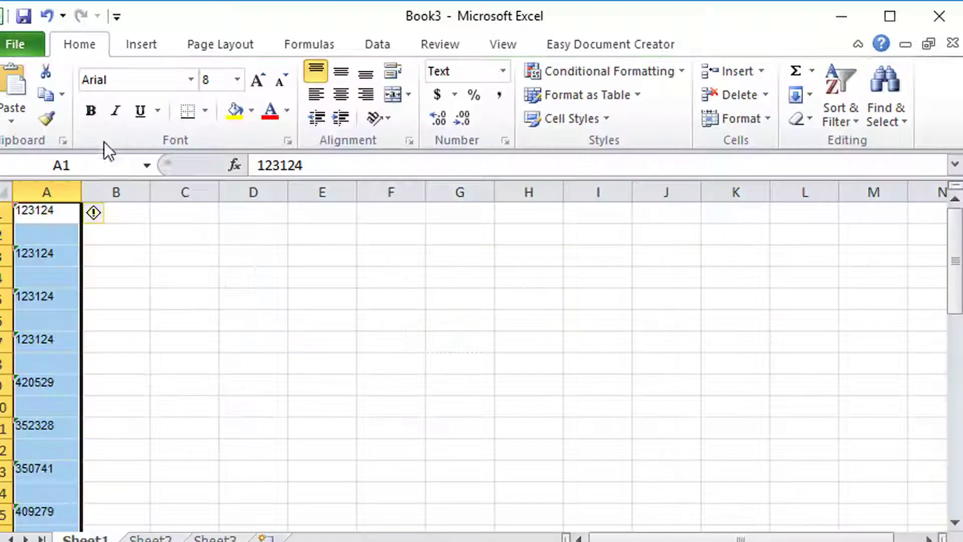
left_click(101, 178)
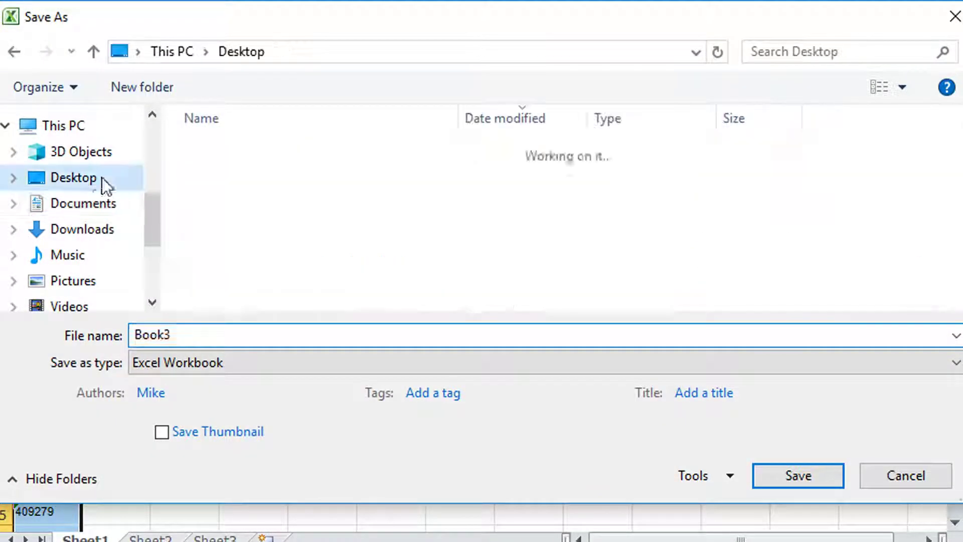
left_click(293, 261)
double_click(294, 260)
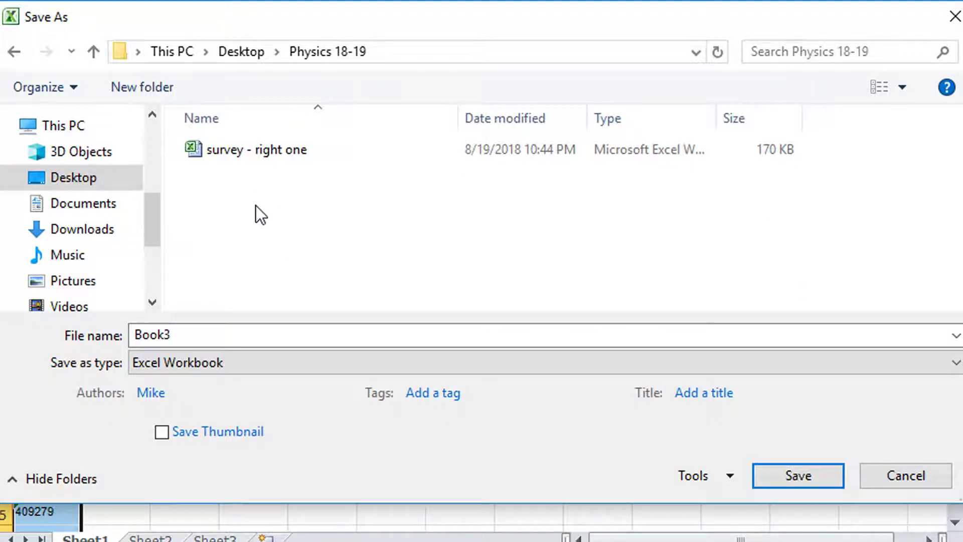
right_click(256, 206)
mouse_move(386, 435)
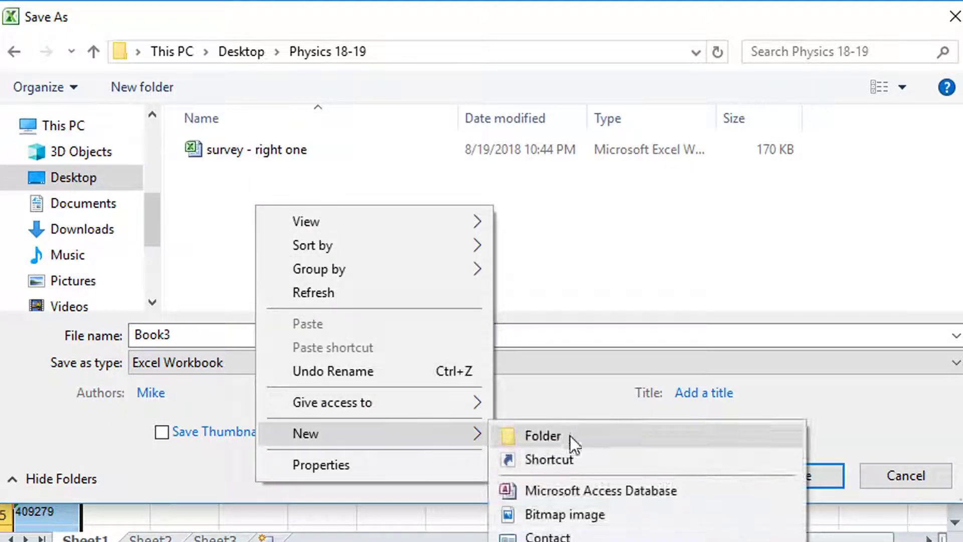
left_click(185, 331)
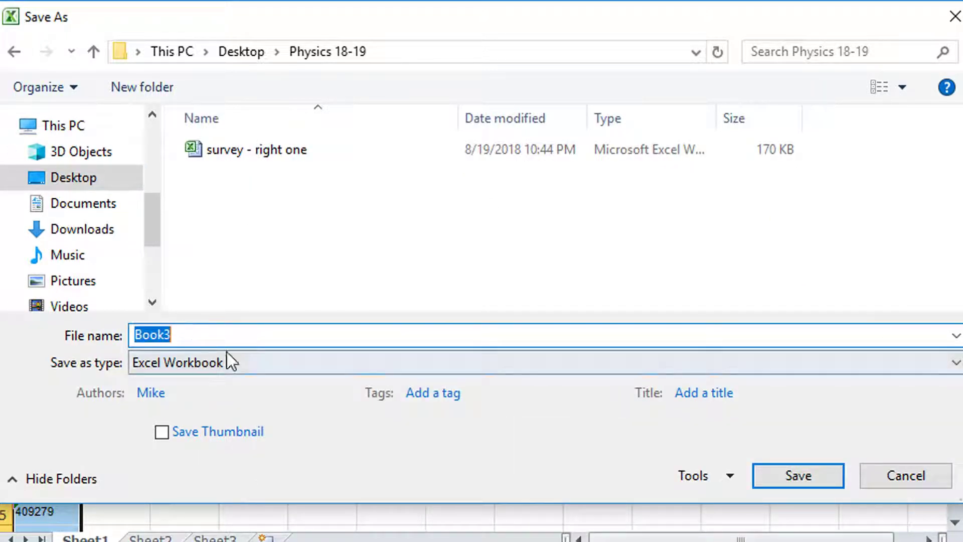
type("Period ")
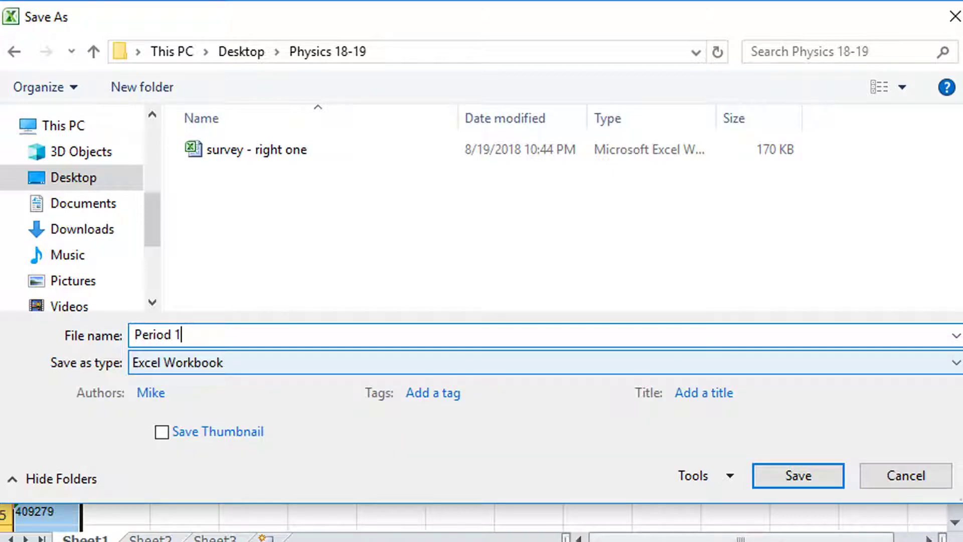
type("1 Lanschool")
key("Return")
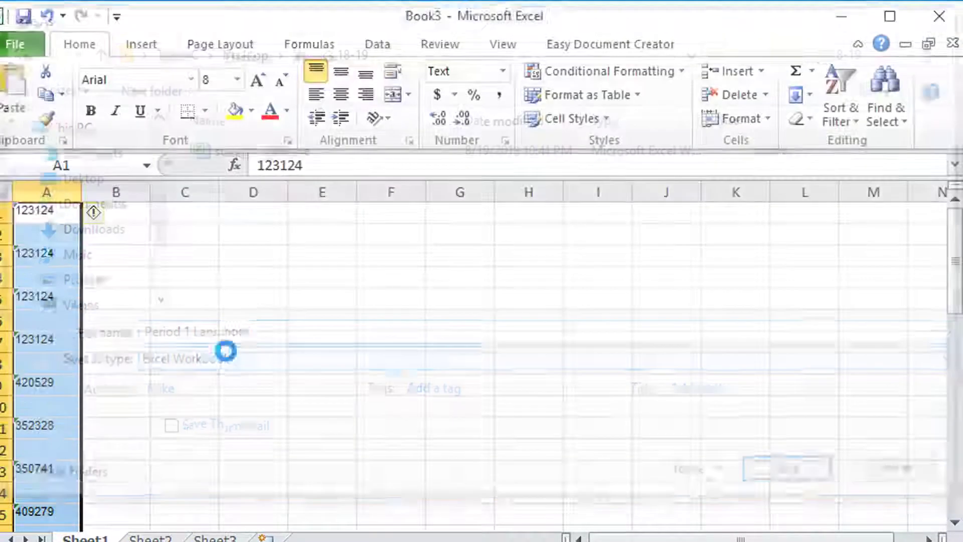
- Switch back to the exported report and copy the second Pd 1 page's student IDs, from B55 down to the row above the legend
scroll(194, 400, "down", 12)
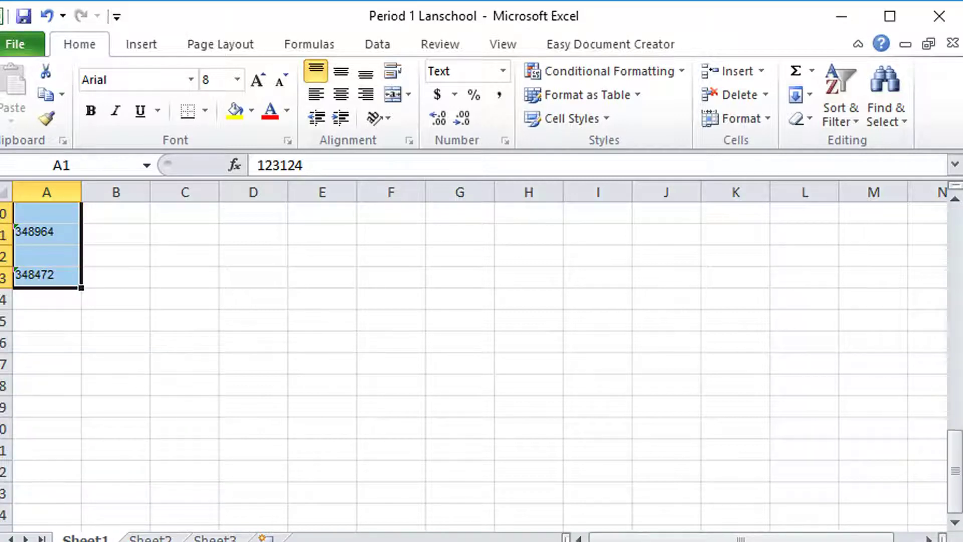
key("alt+Tab")
scroll(121, 441, "down", 16)
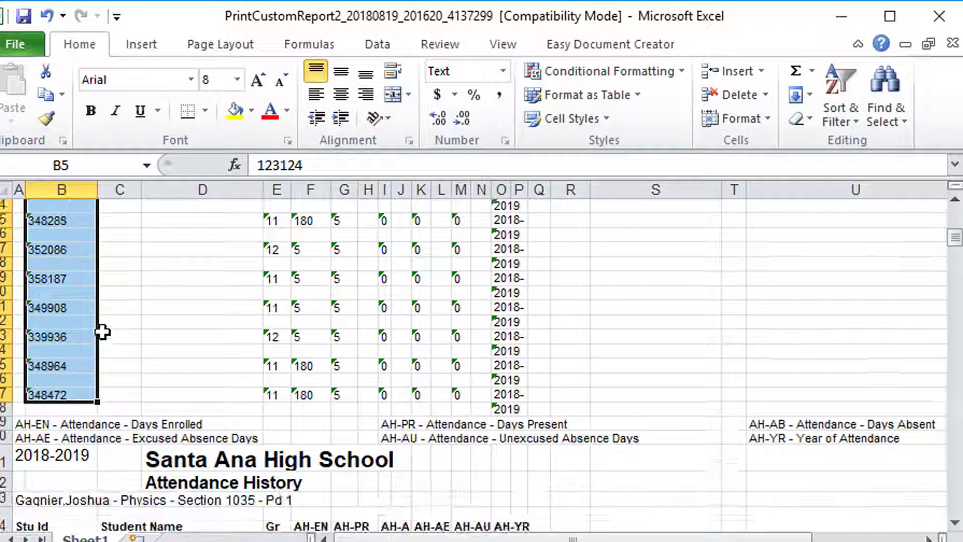
left_click(49, 340)
left_click(49, 327)
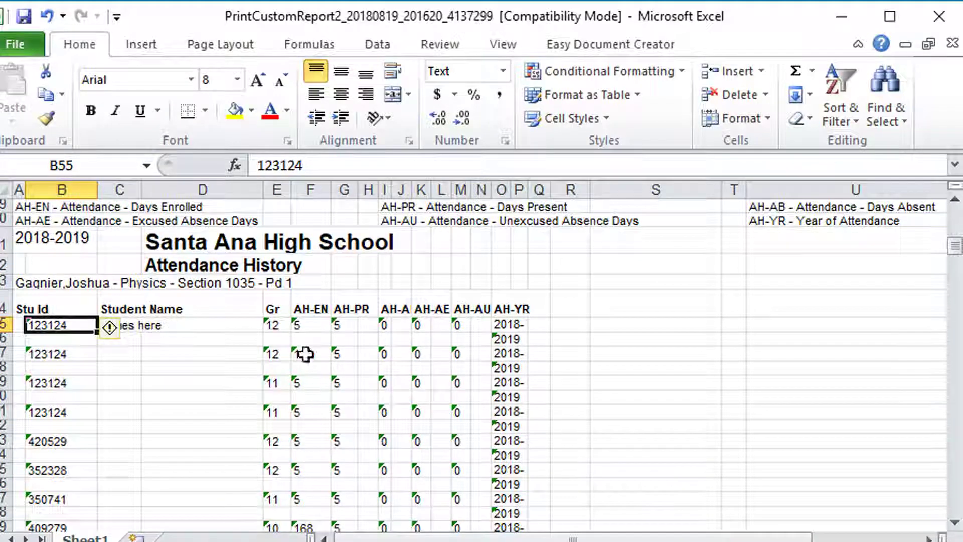
scroll(306, 355, "down", 8)
scroll(60, 312, "down", 2)
left_click(62, 480, "shift")
key("ctrl+c")
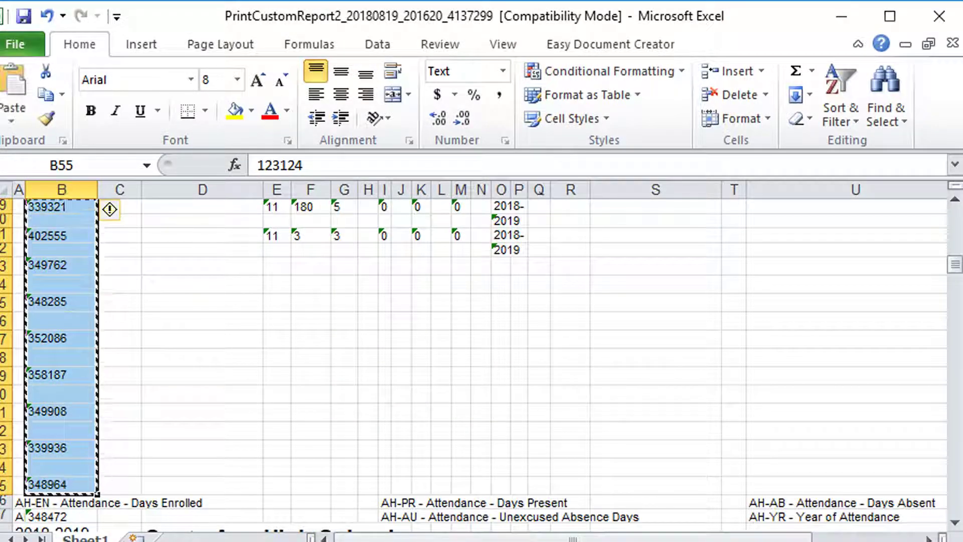
- Return to the Period 1 Lanschool workbook and paste the copied IDs below the existing ones, starting at A45
key("alt+Tab")
left_click(43, 301)
left_click(43, 318)
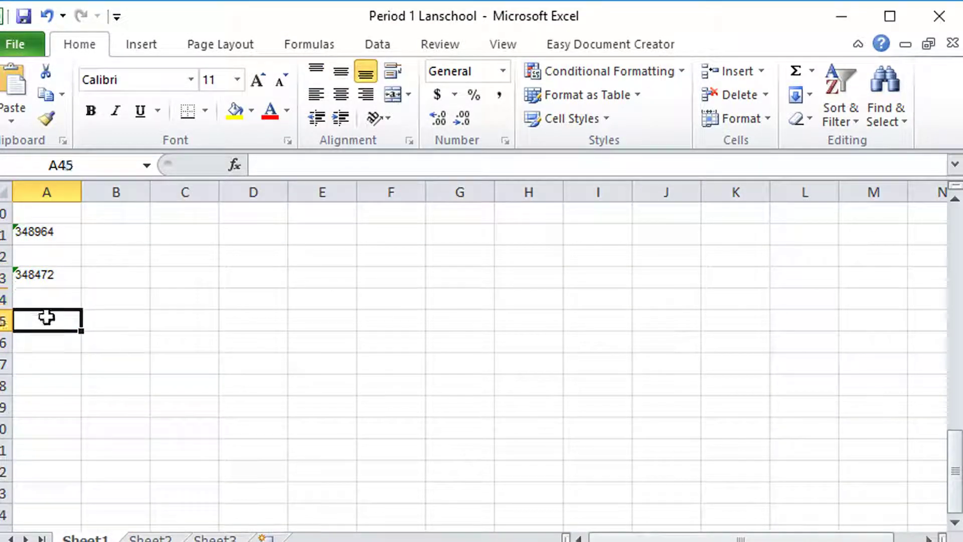
key("ctrl+v")
left_click(74, 347)
scroll(80, 374, "up", 13)
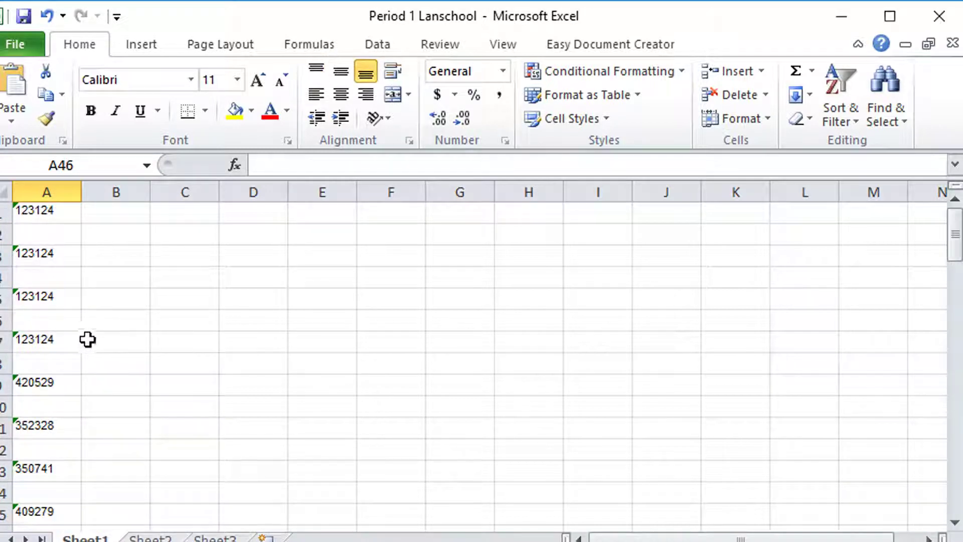
- Sort all student IDs in column A, from A1 past the last entry, A to Z to close up the blank rows
left_click(43, 254)
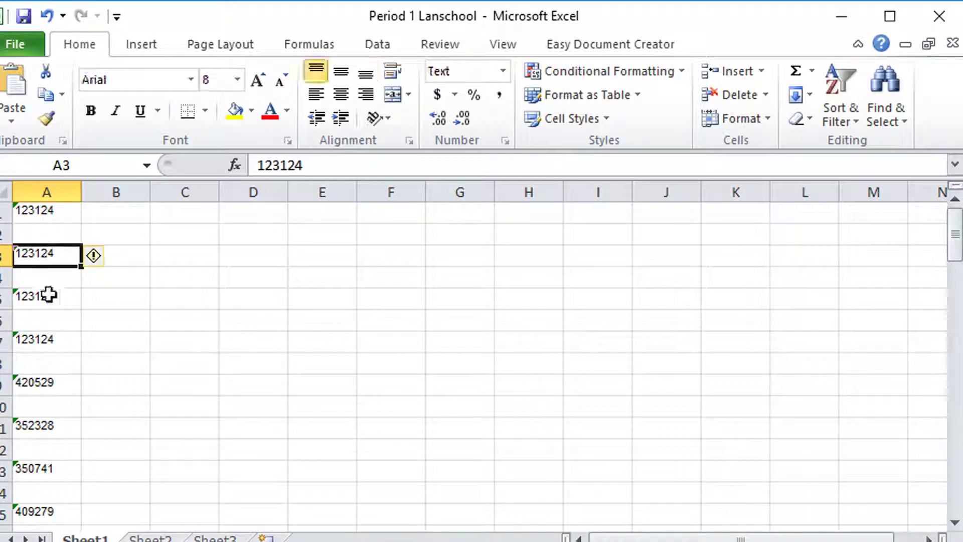
left_click(45, 364)
left_click(90, 448)
left_click(36, 209)
scroll(134, 344, "down", 14)
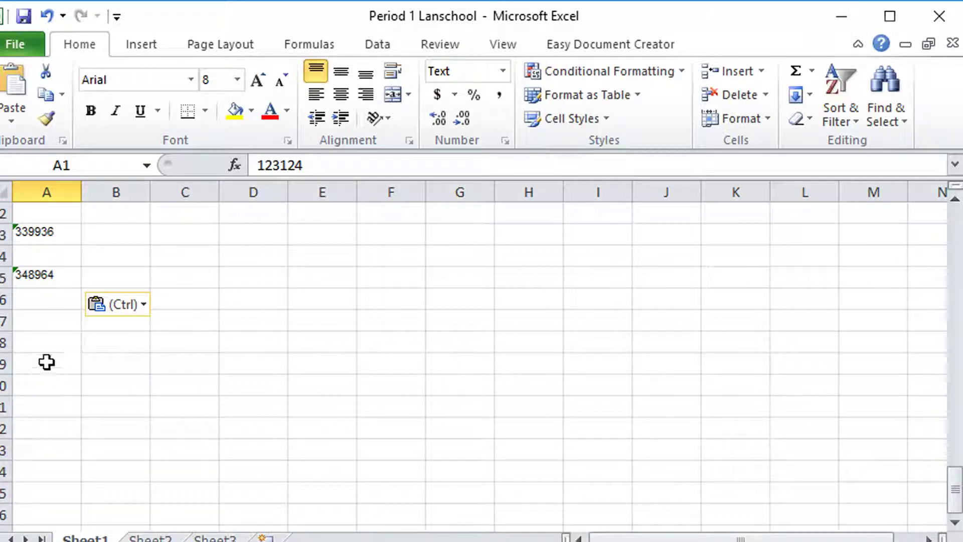
left_click(45, 440, "shift")
scroll(331, 400, "up", 14)
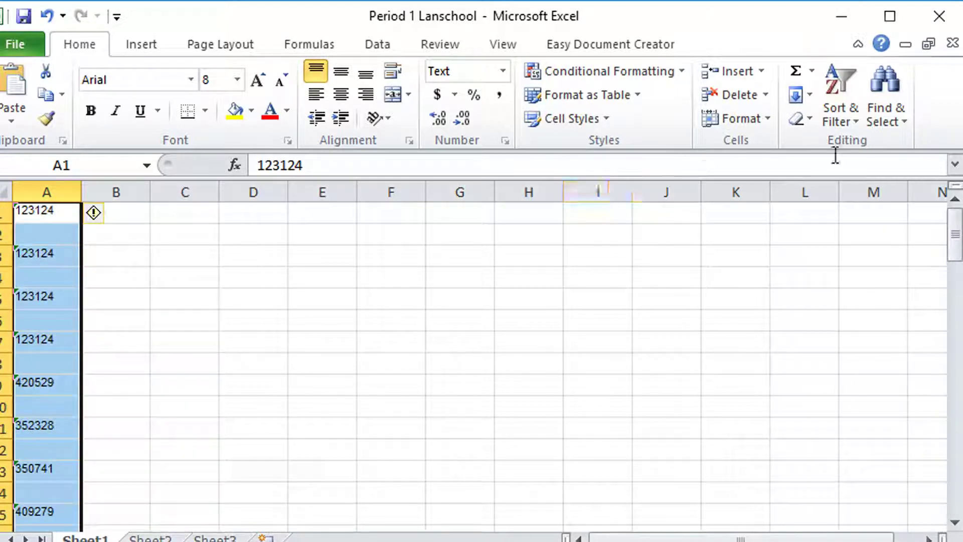
left_click(847, 76)
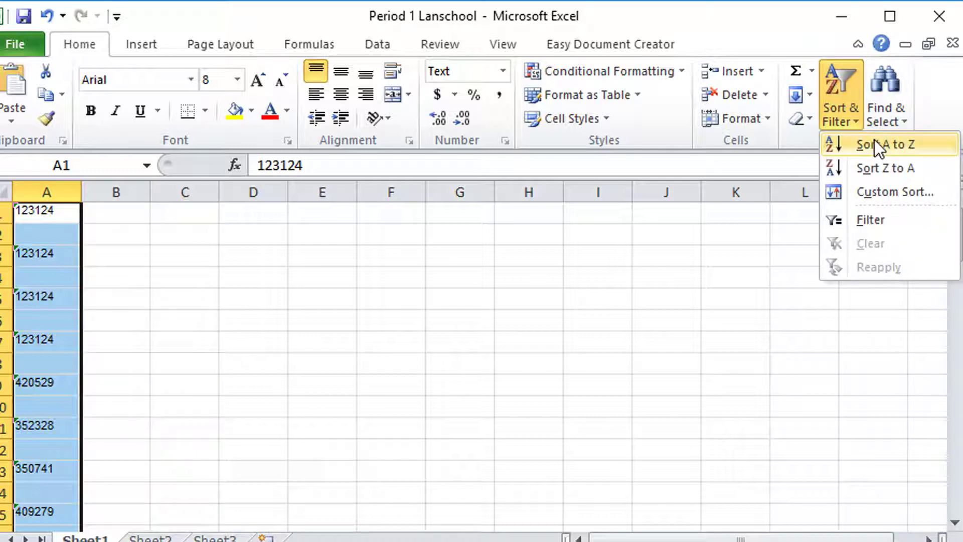
left_click(876, 143)
scroll(52, 225, "down", 7)
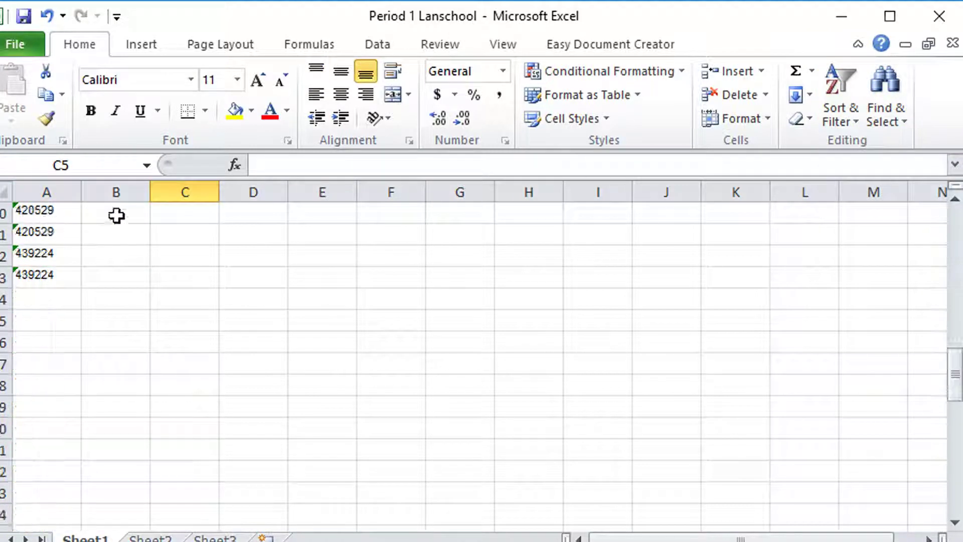
scroll(115, 215, "up", 13)
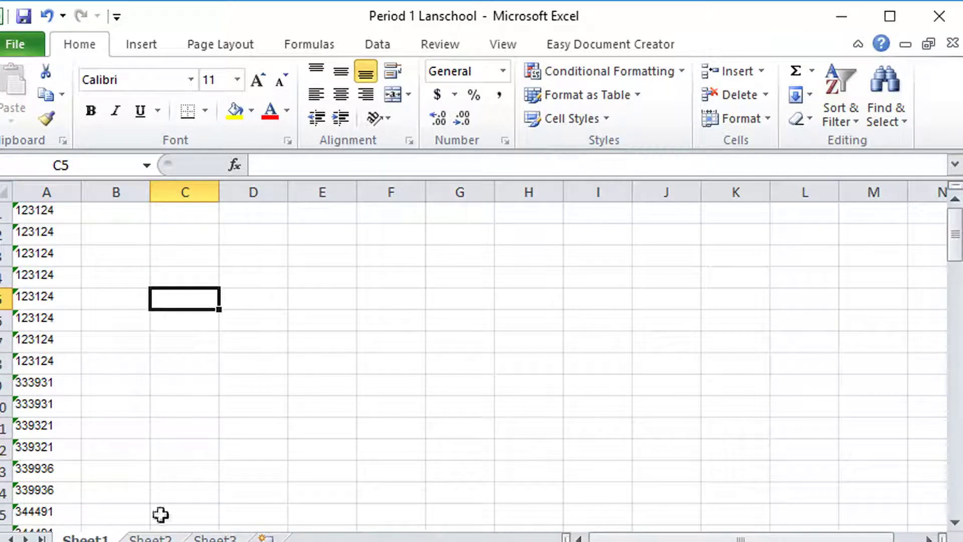